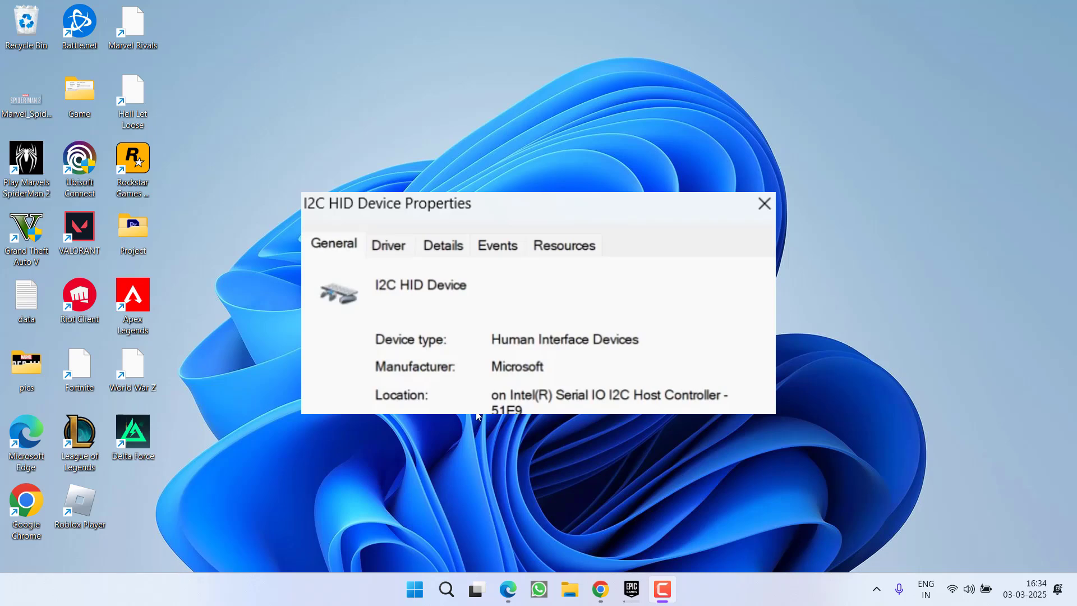
- Launch Device Manager from the Start quick menu and expand Human Interface Devices
right_click(416, 589)
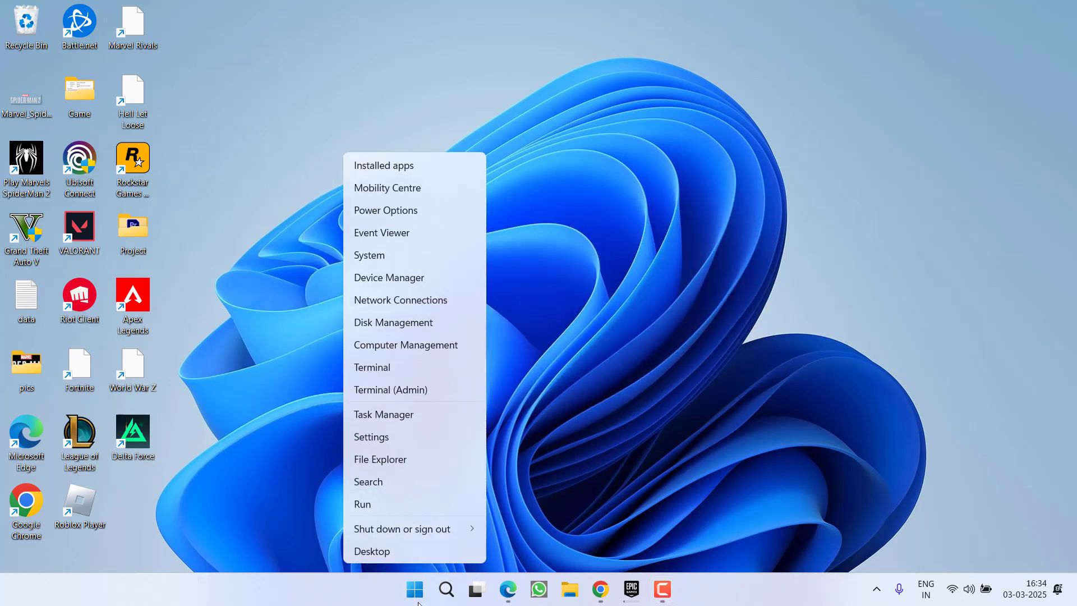
click(392, 279)
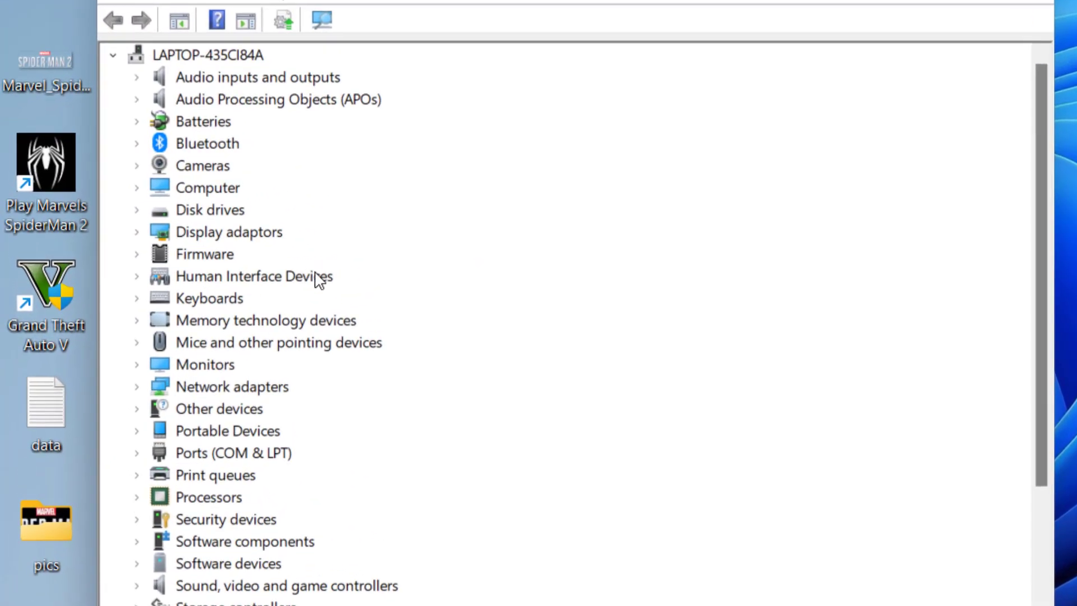
click(210, 276)
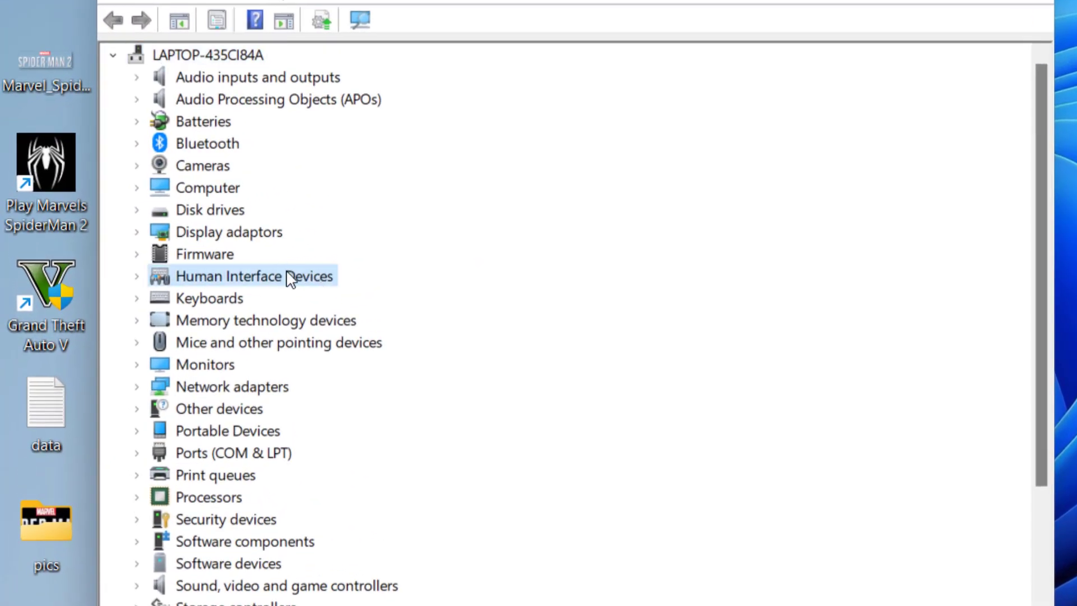
click(137, 278)
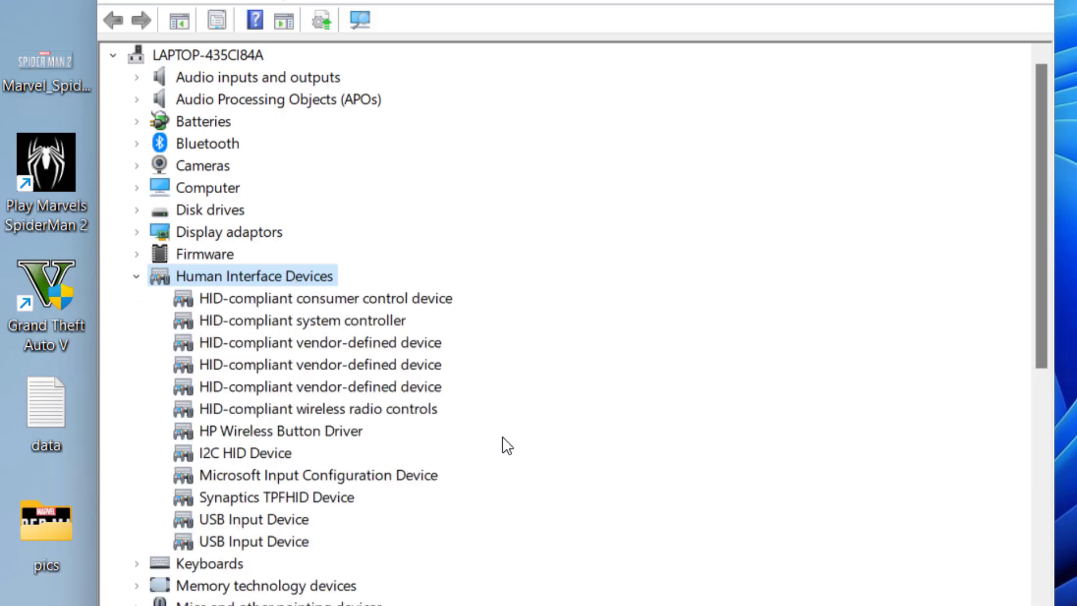
- Review the context actions for the I2C HID Device twice without choosing any
click(257, 455)
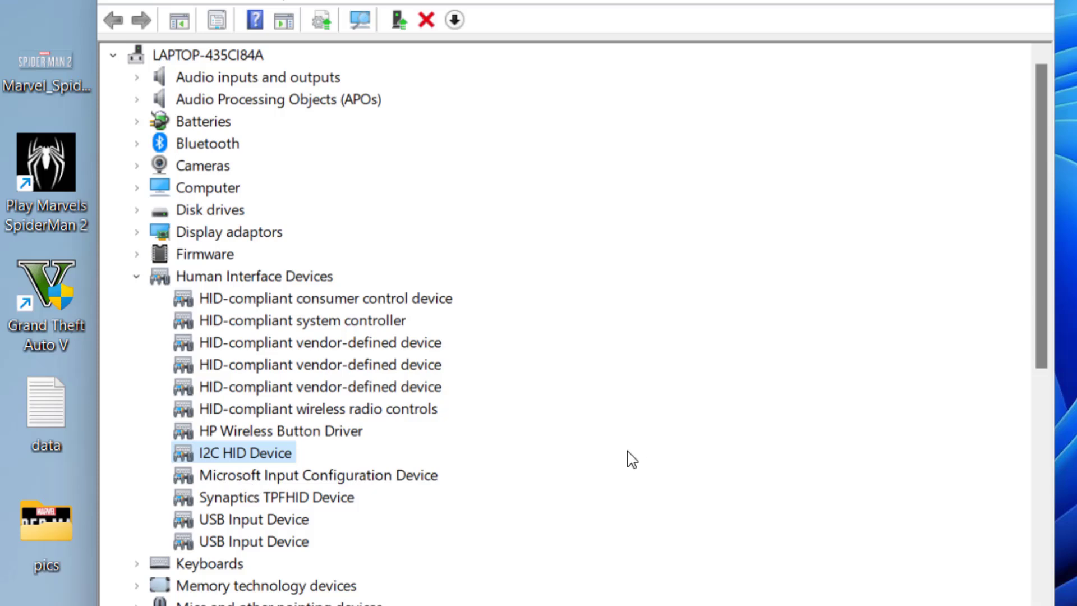
right_click(256, 459)
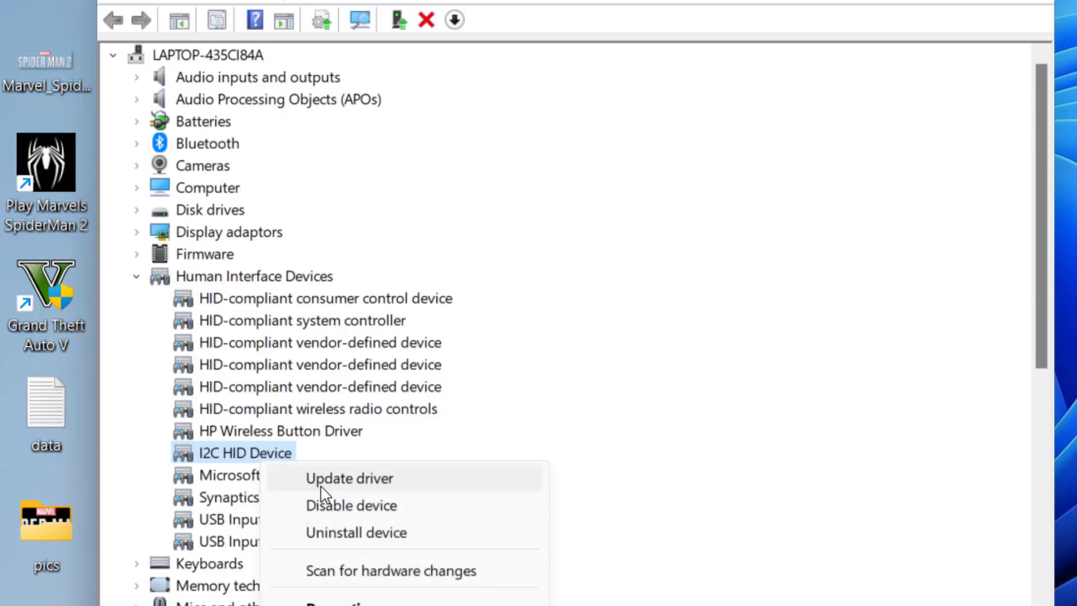
click(648, 512)
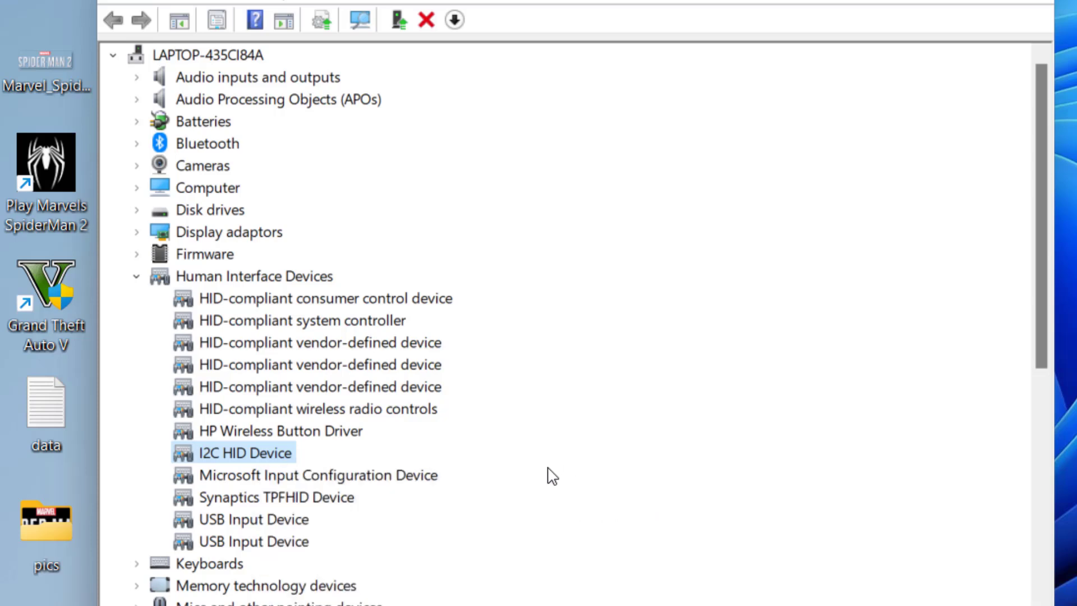
right_click(256, 456)
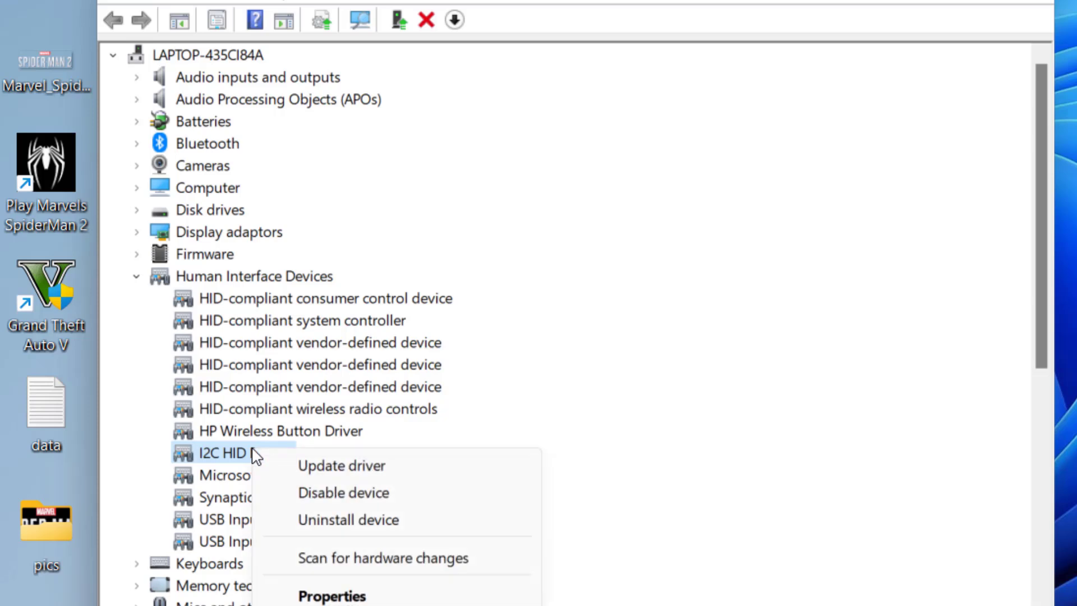
click(648, 438)
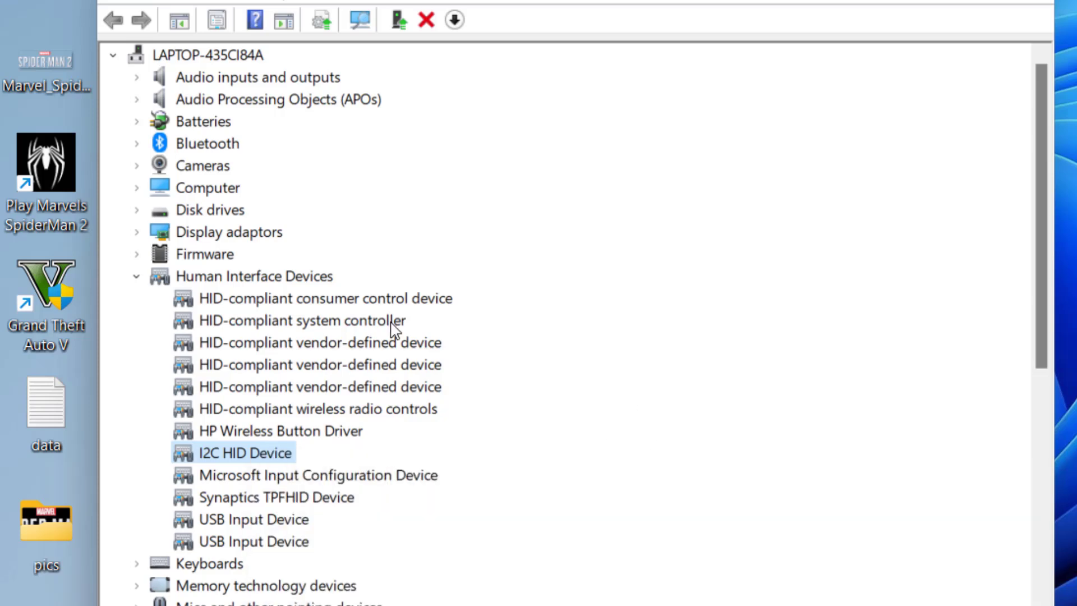
- Review the HID-compliant mouse's context actions under Mice and other pointing devices, then collapse the category
click(139, 278)
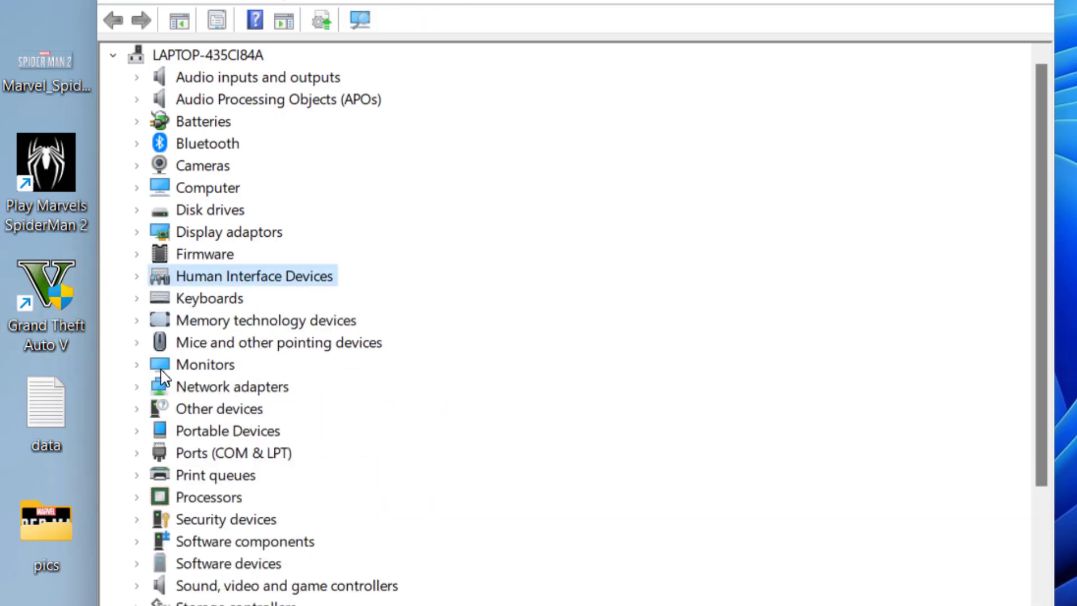
click(257, 348)
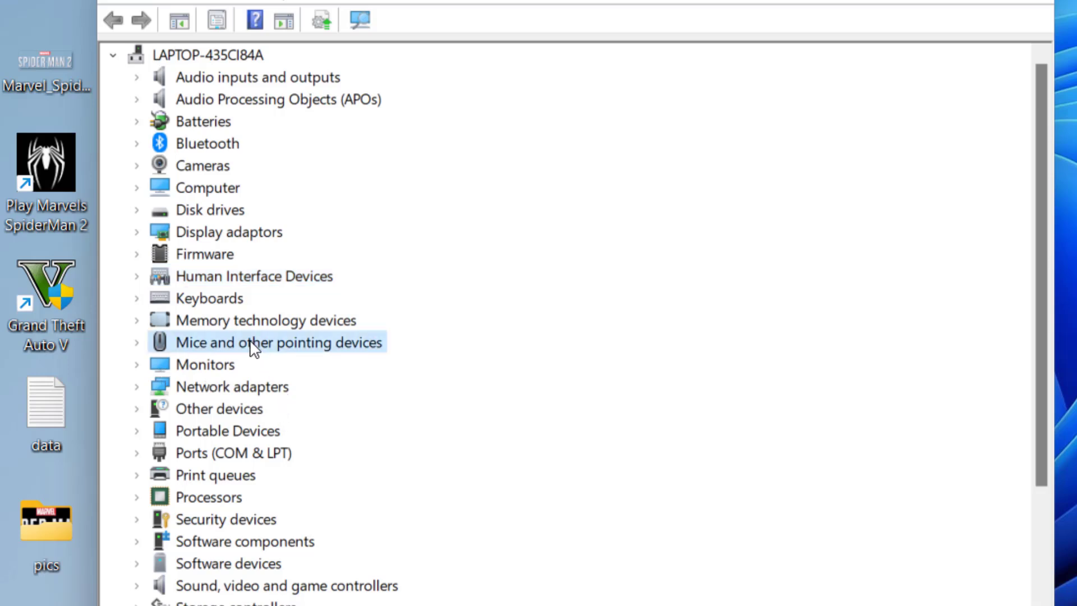
click(138, 342)
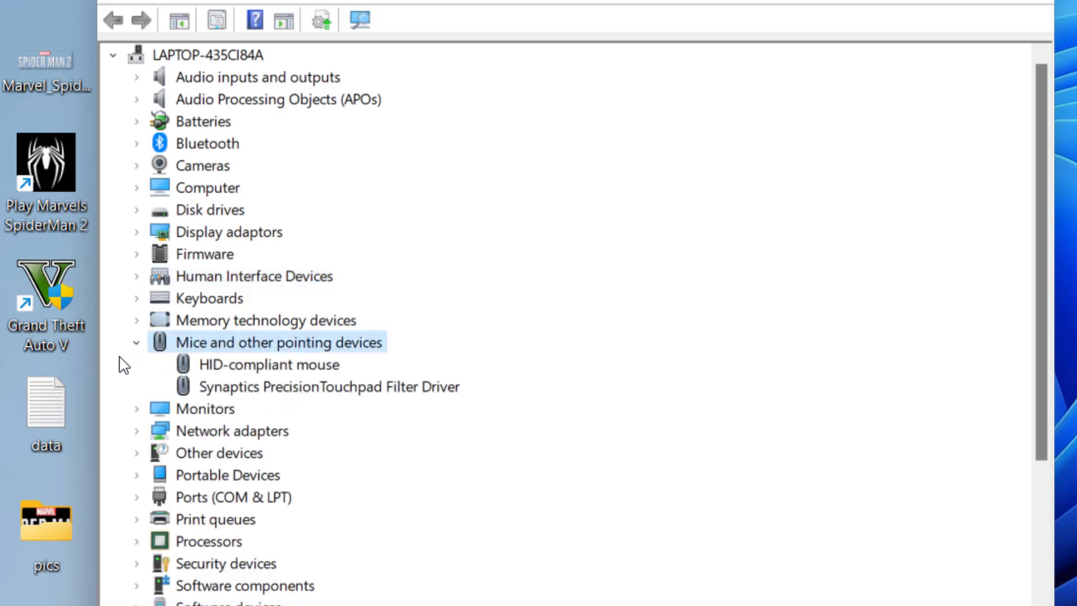
click(267, 367)
right_click(268, 367)
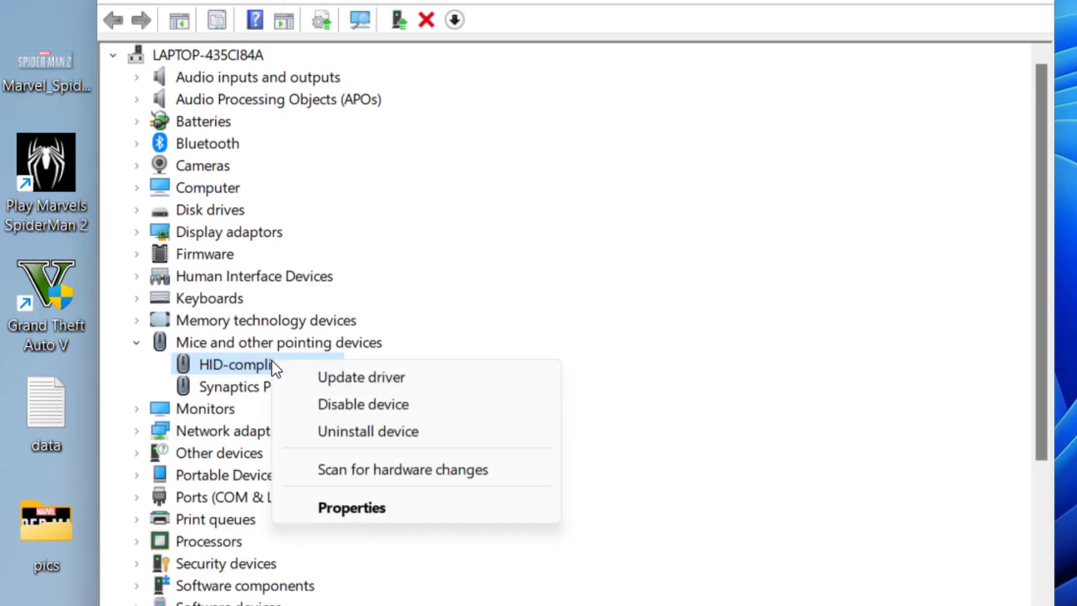
click(637, 420)
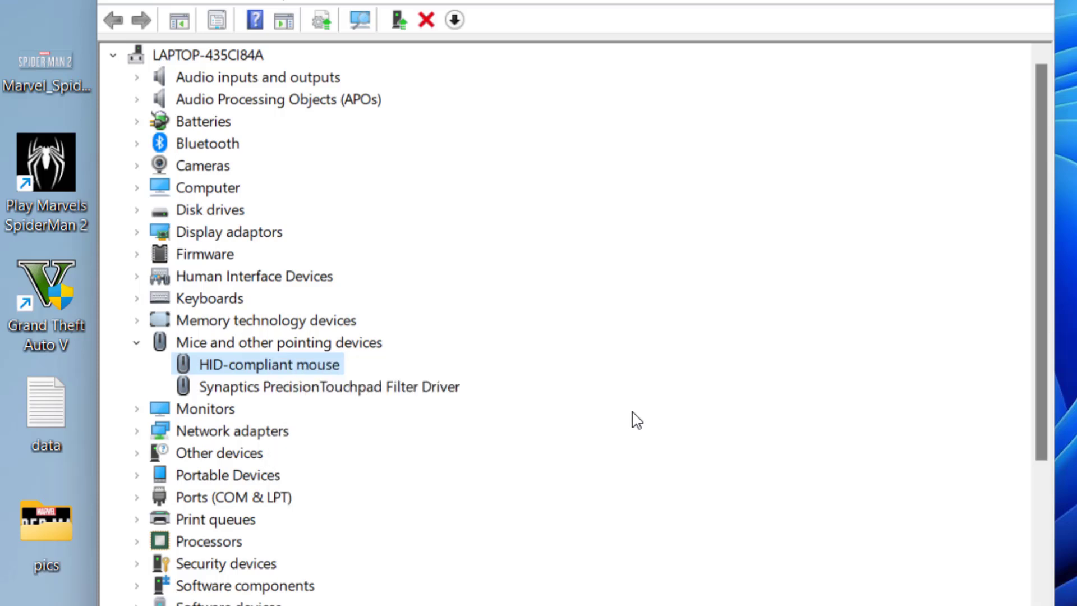
click(137, 342)
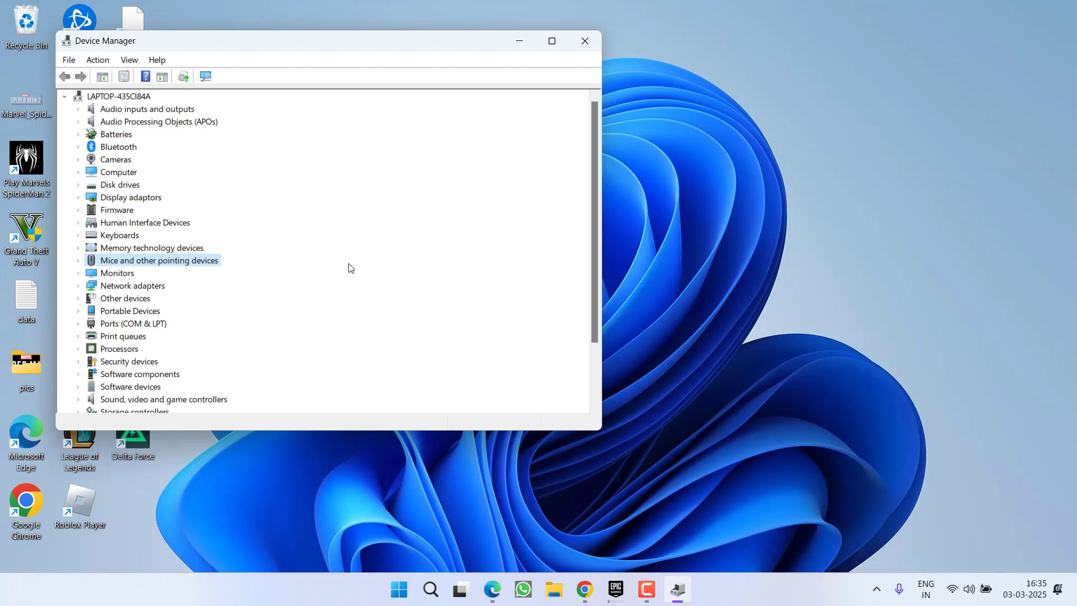
- Bring up the I2C HID Device properties from Human Interface Devices
click(163, 224)
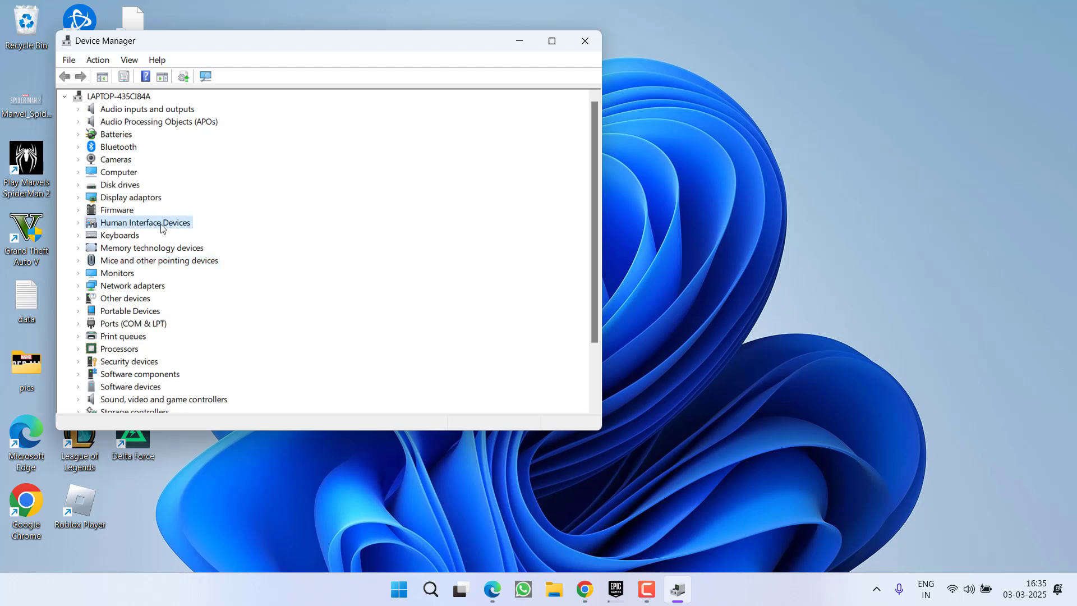
click(81, 224)
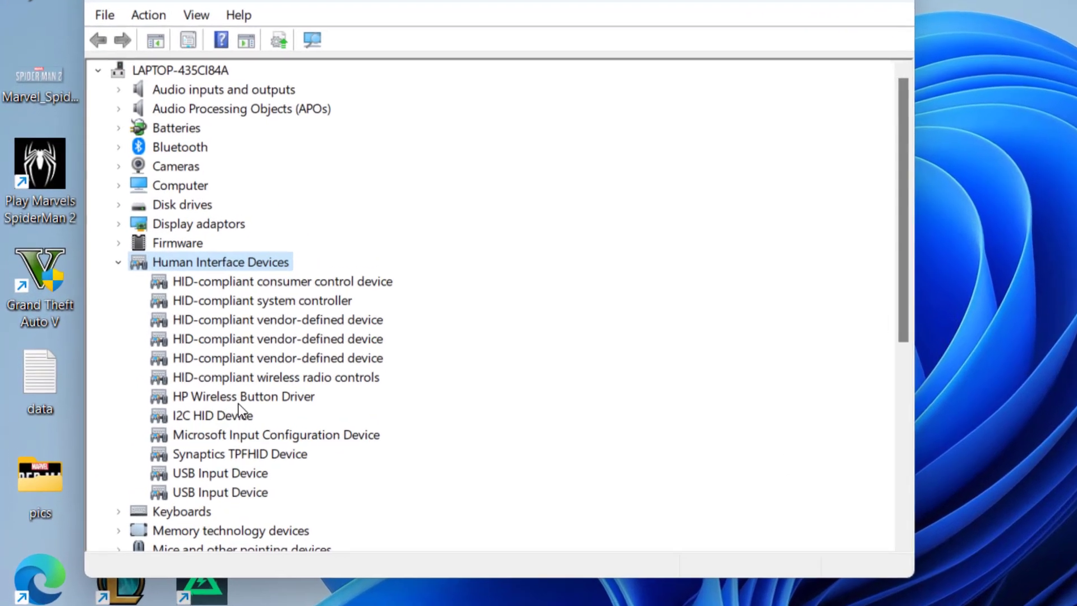
click(140, 362)
right_click(230, 422)
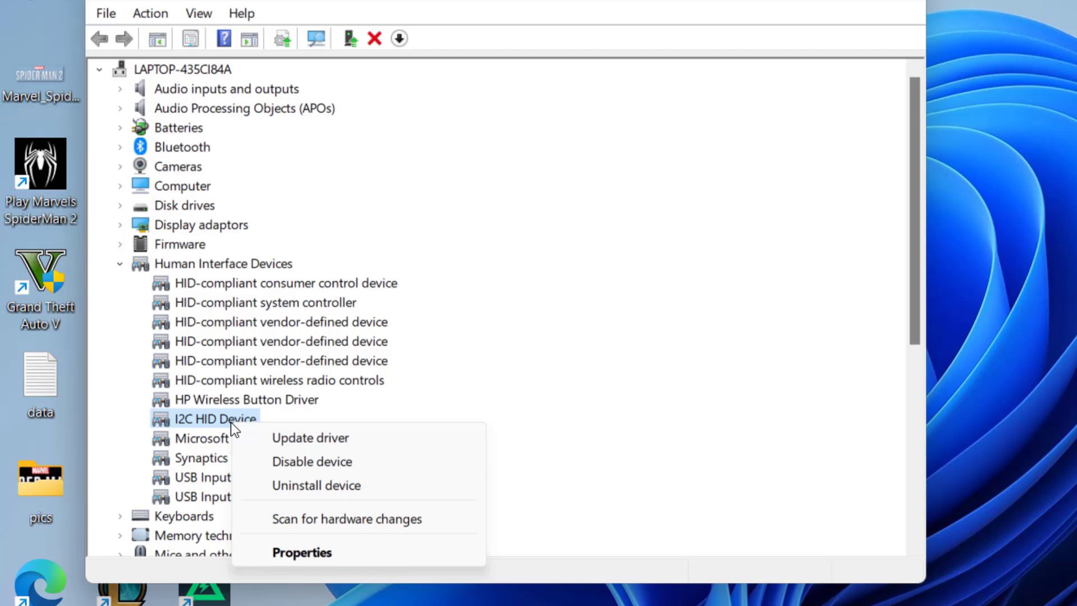
click(305, 555)
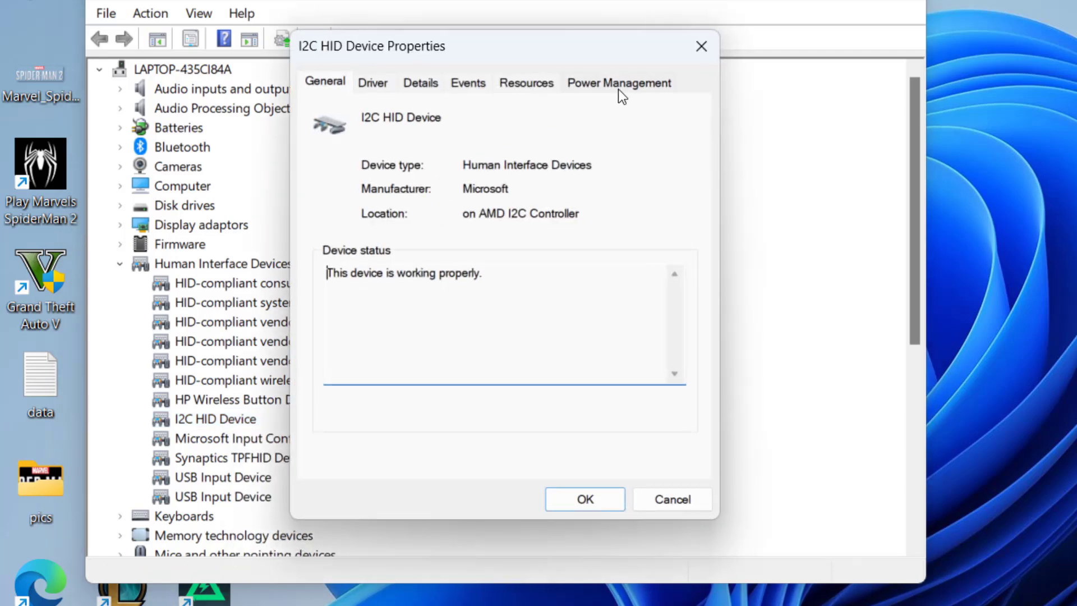
- Uncheck 'Allow the computer to turn off this device to save power' under Power Management and apply it
click(618, 83)
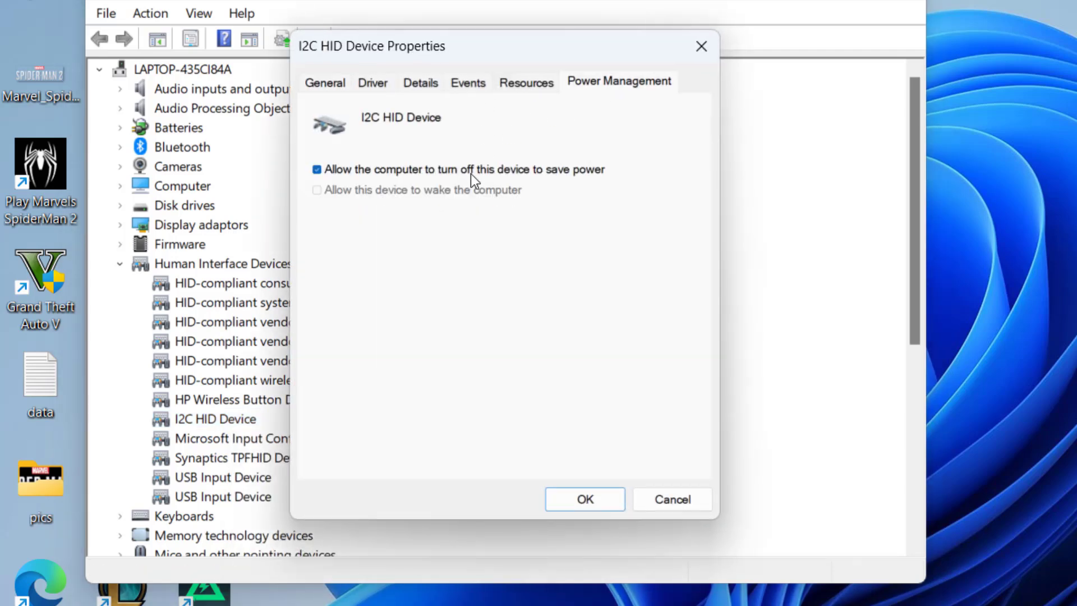
click(449, 170)
click(596, 504)
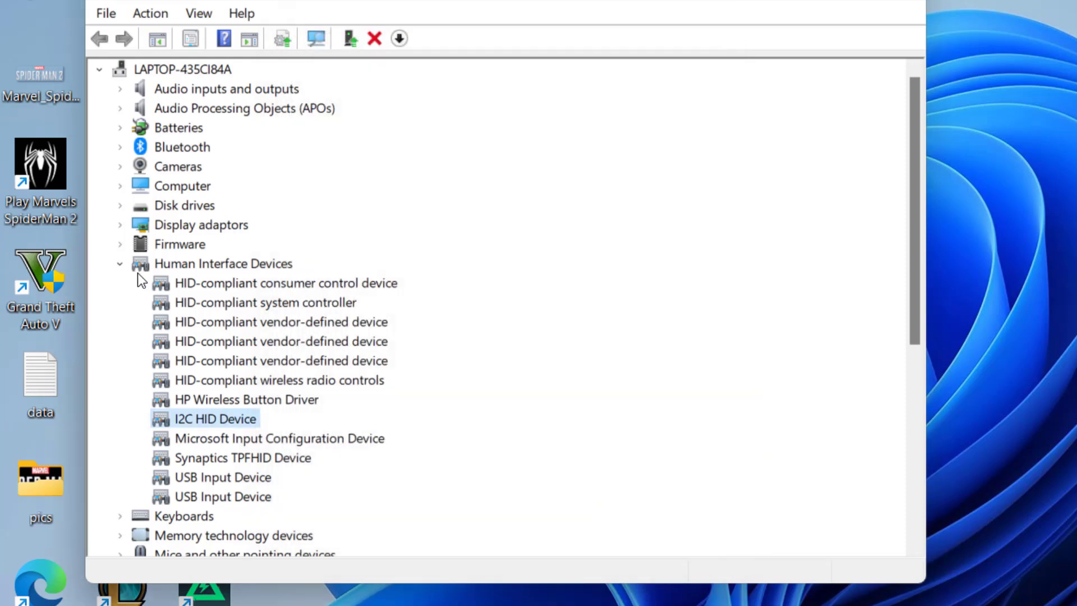
- Bring up the HID-compliant mouse properties from Mice and other pointing devices
click(121, 263)
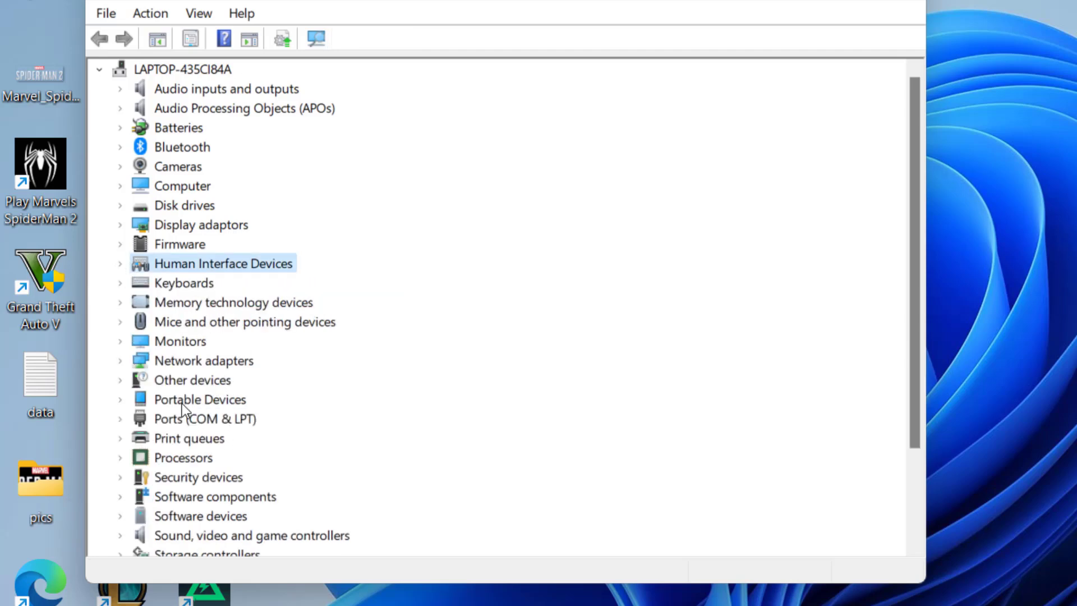
click(177, 326)
click(120, 324)
click(242, 339)
right_click(242, 337)
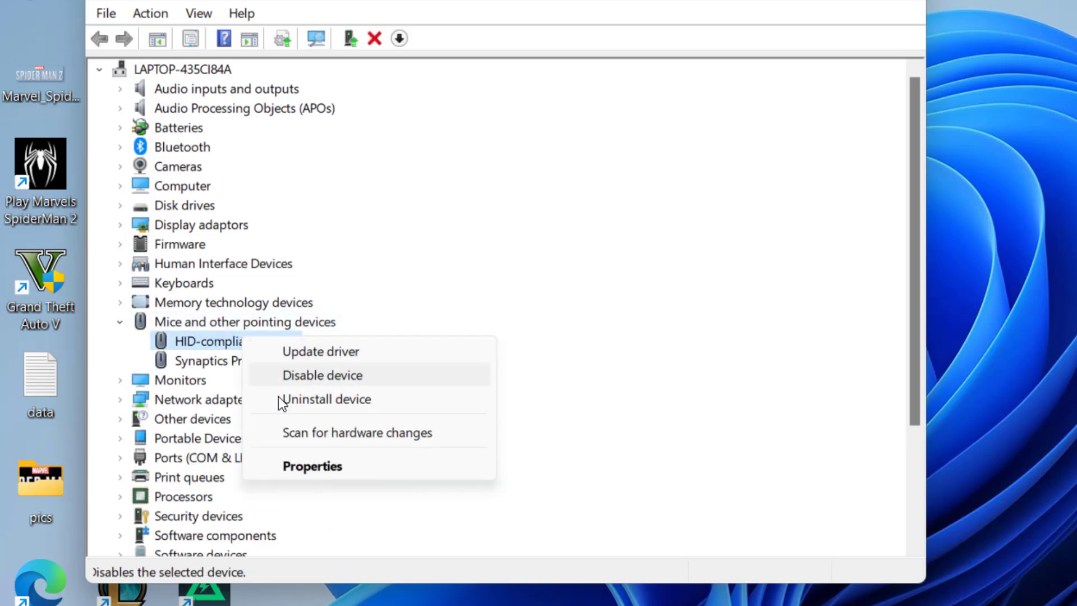
click(298, 461)
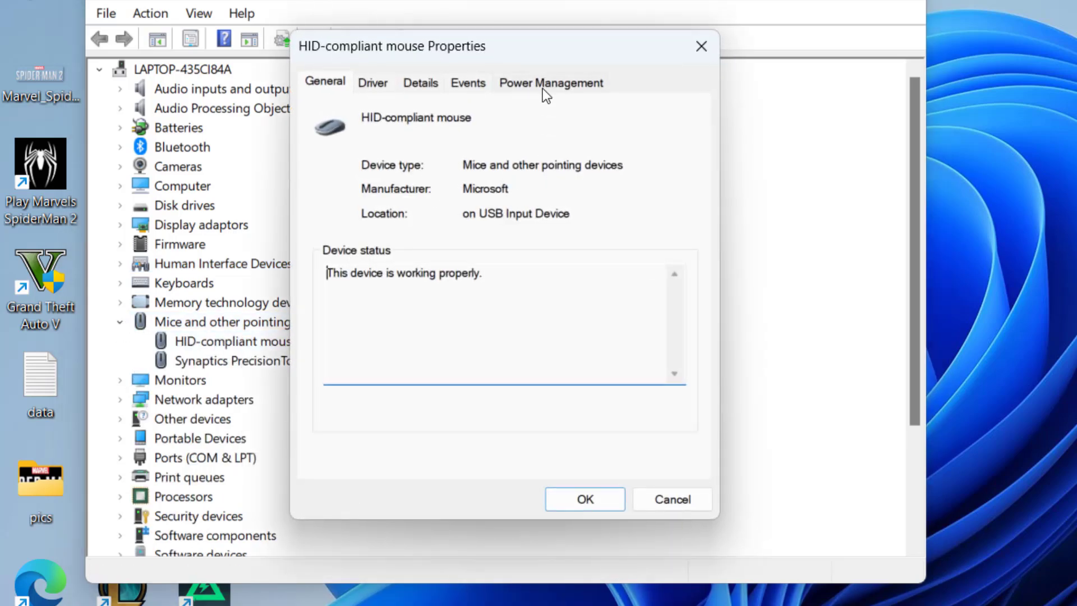
- Confirm the mouse's power-saving option is already unchecked under Power Management and close with OK
click(546, 87)
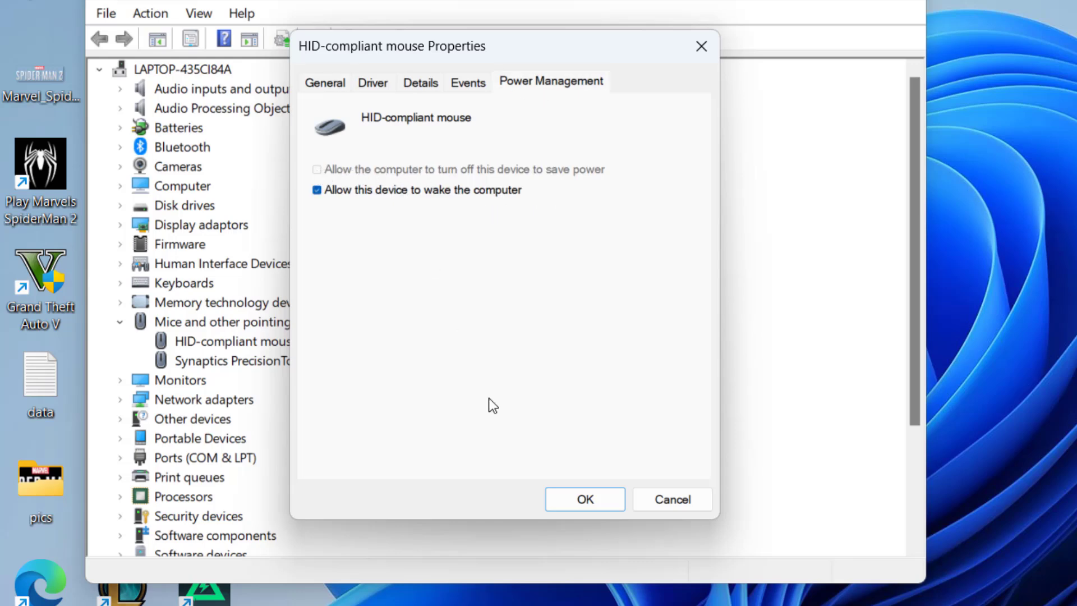
click(583, 501)
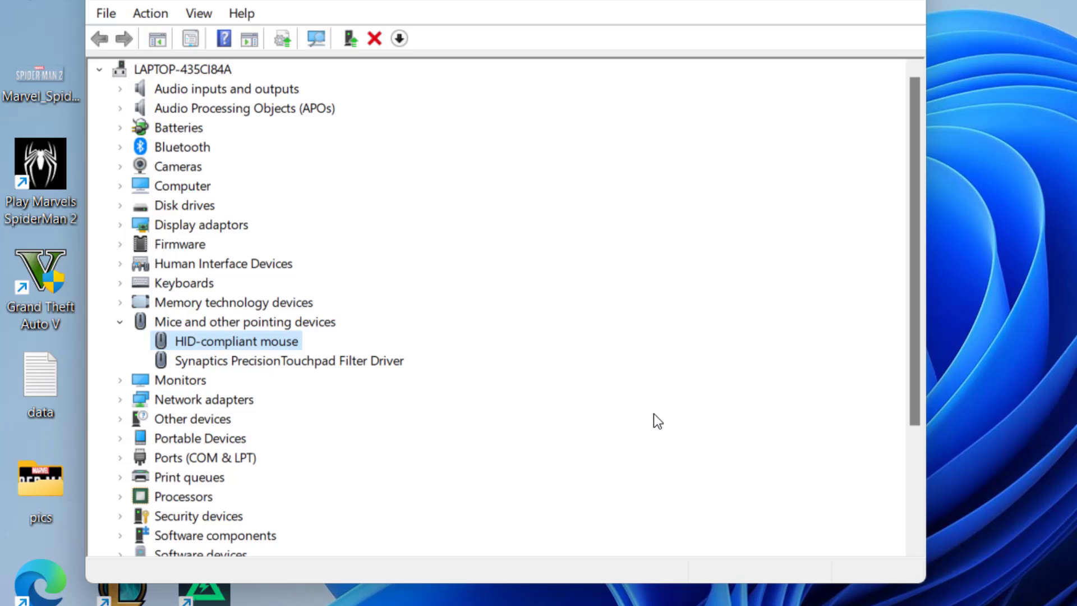
- Expand Human Interface Devices and review the I2C HID Device's context actions without changes
click(216, 264)
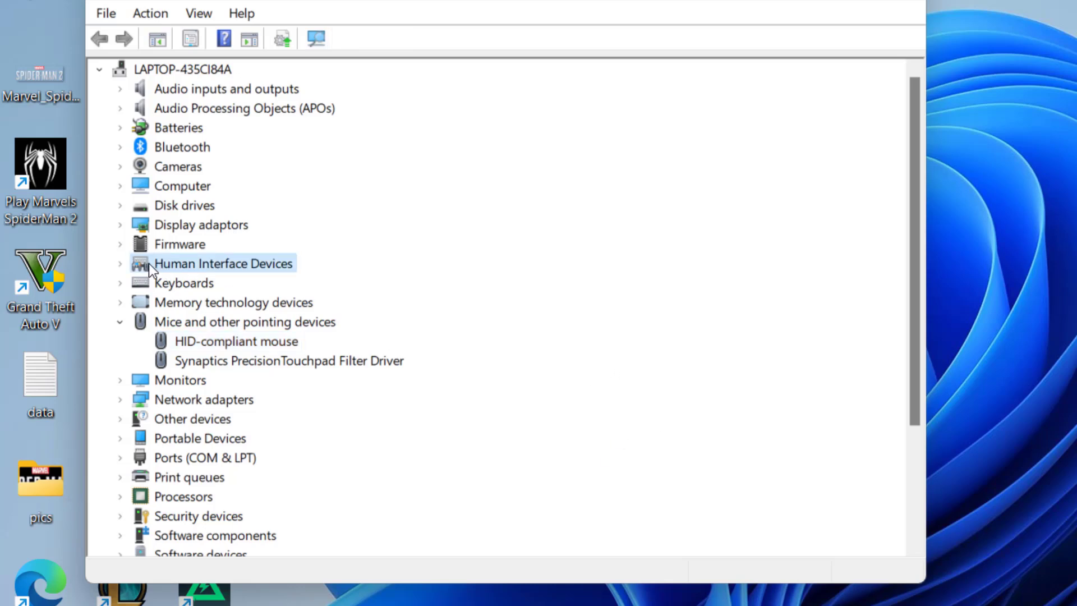
click(121, 265)
click(216, 419)
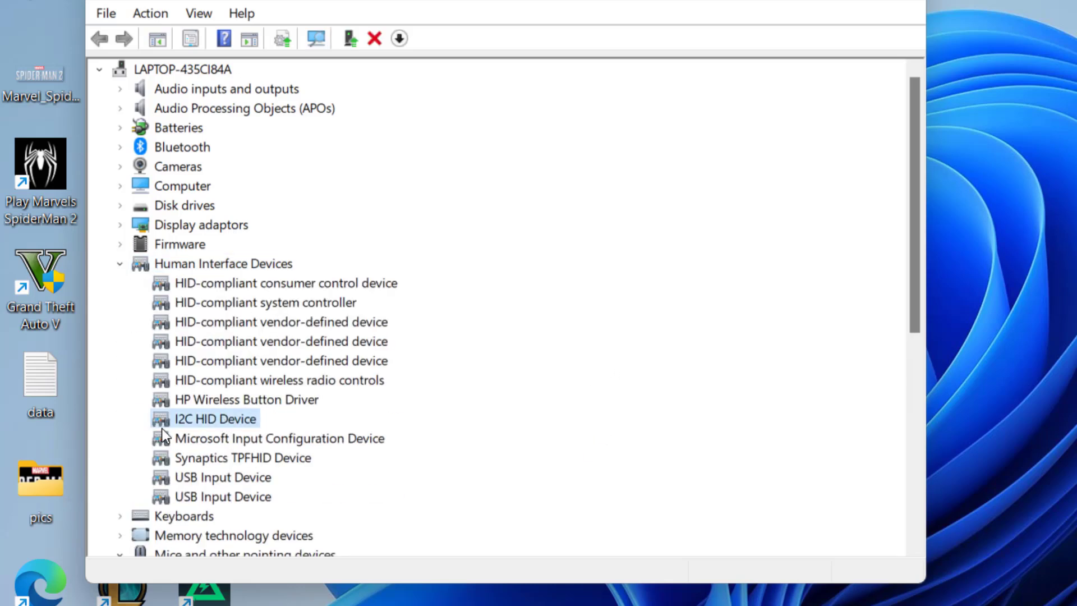
right_click(237, 418)
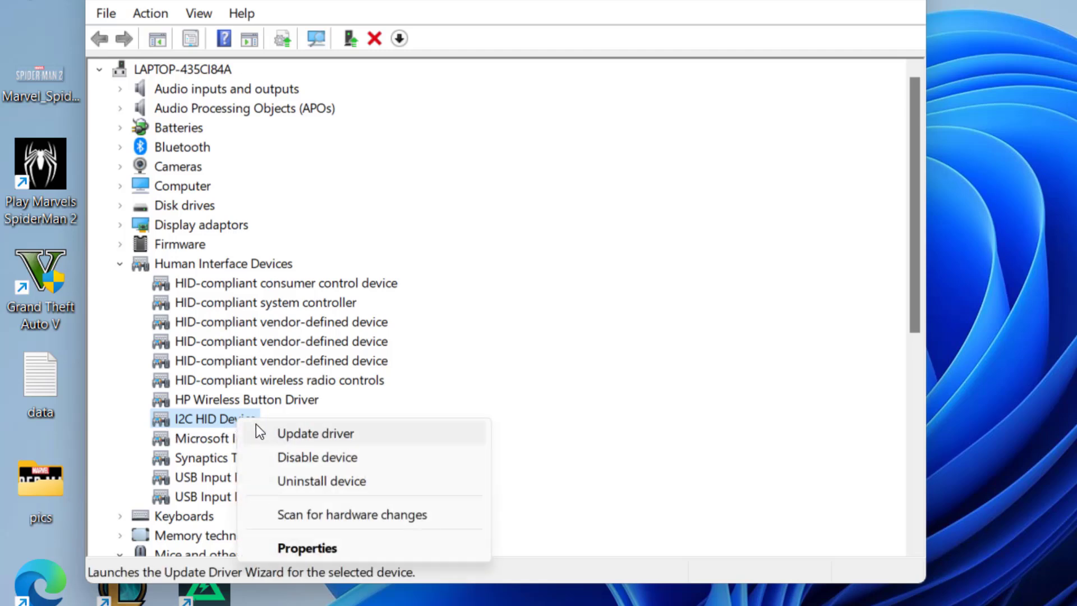
click(594, 437)
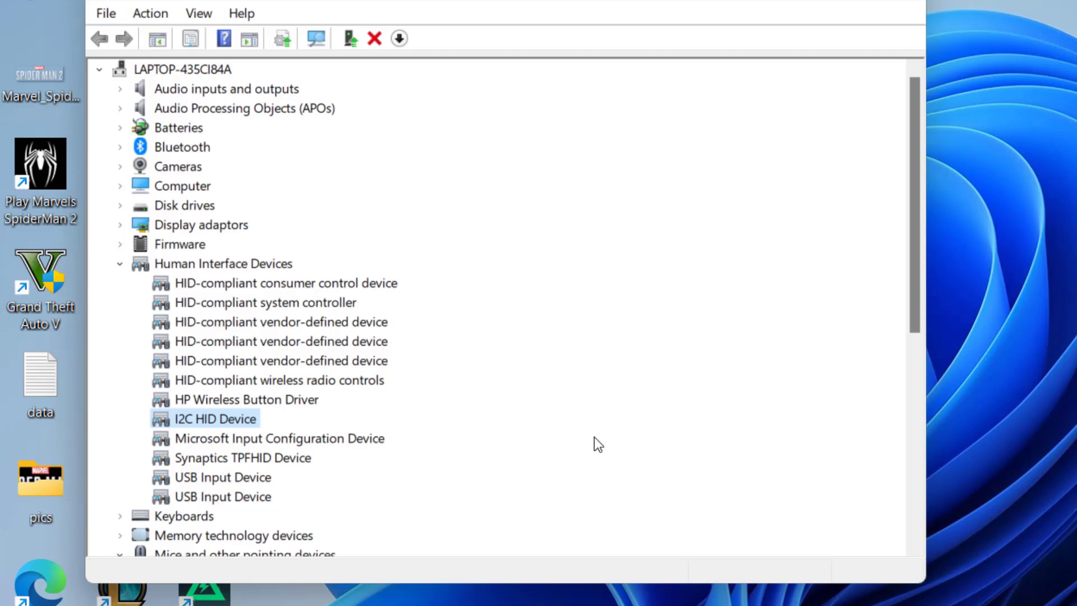
scroll(594, 437, down, 2)
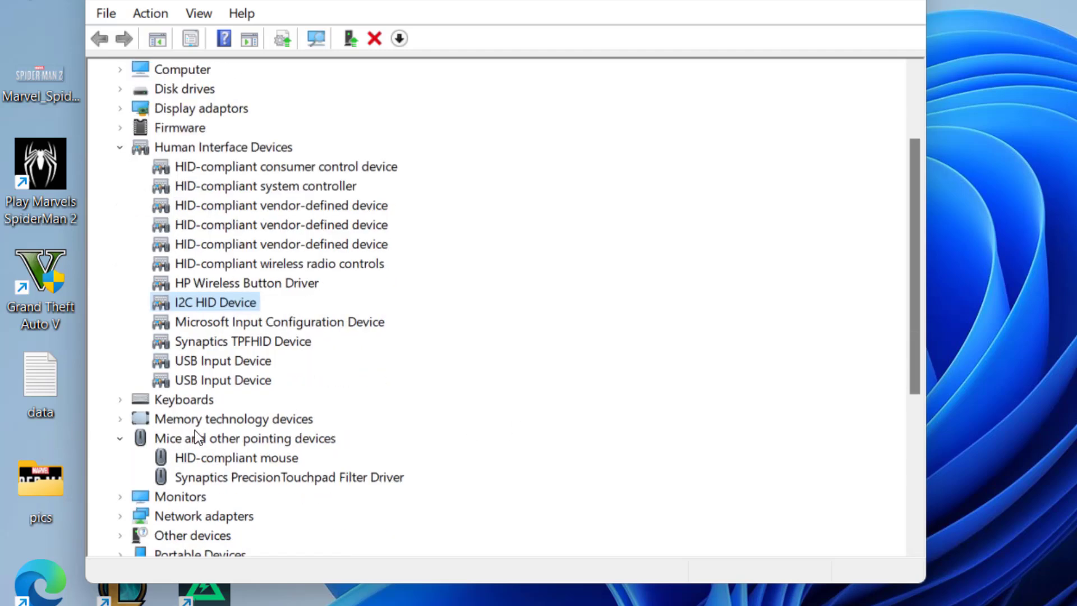
- Review the HID-compliant mouse's context actions without changes
click(140, 420)
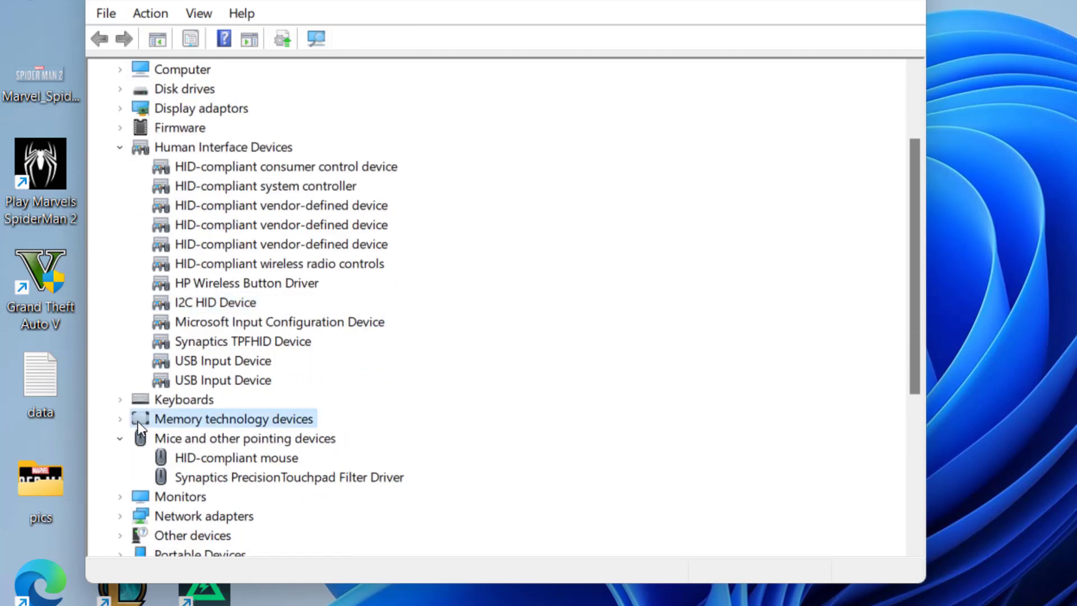
click(185, 459)
right_click(271, 454)
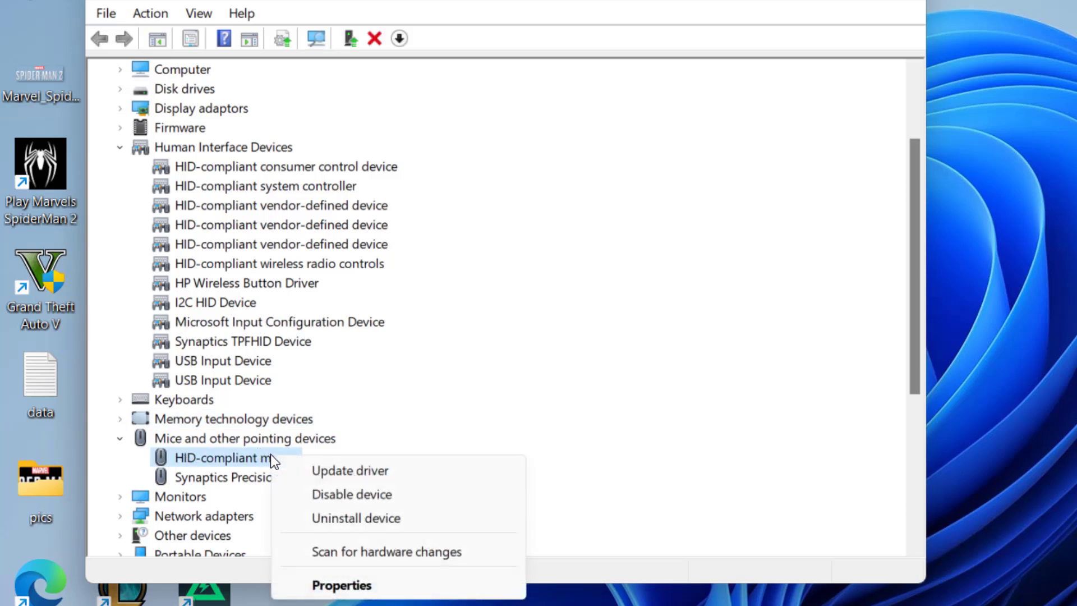
click(399, 512)
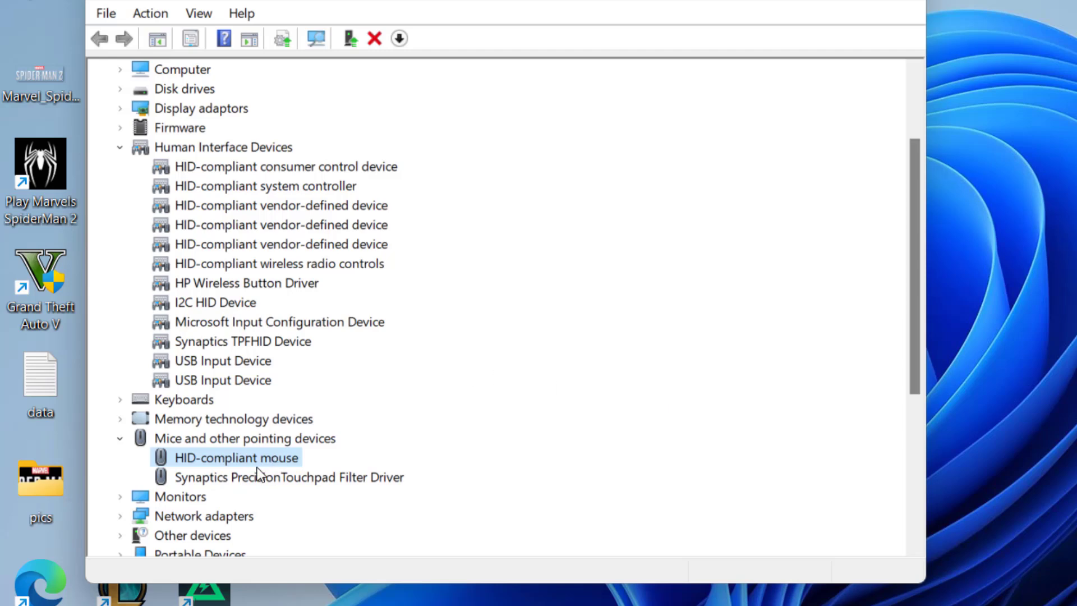
- Start Update Driver from the HID-compliant mouse's Driver properties
right_click(284, 458)
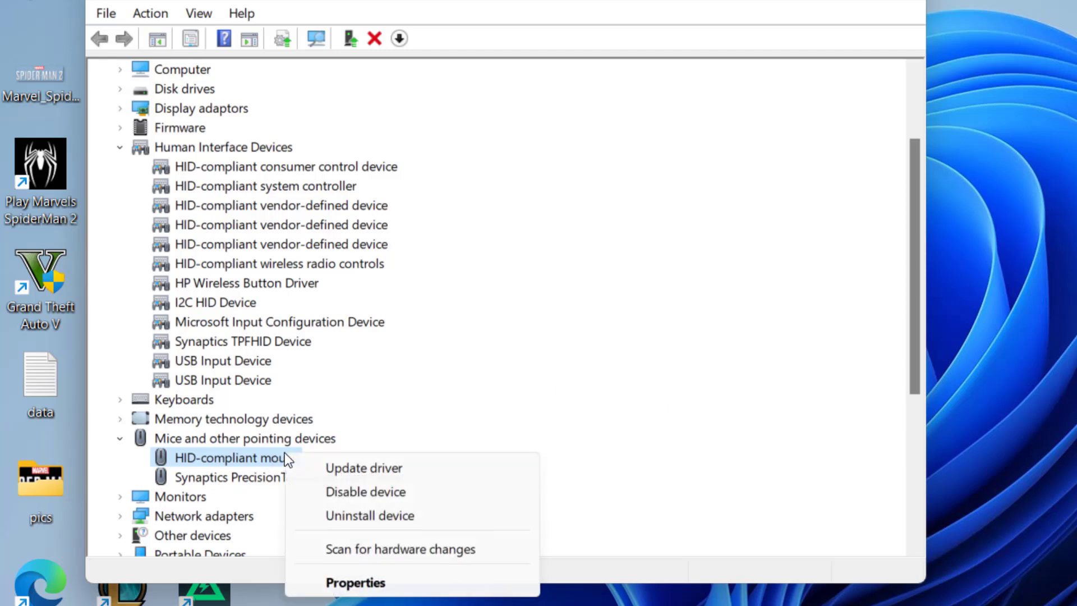
click(342, 579)
click(374, 83)
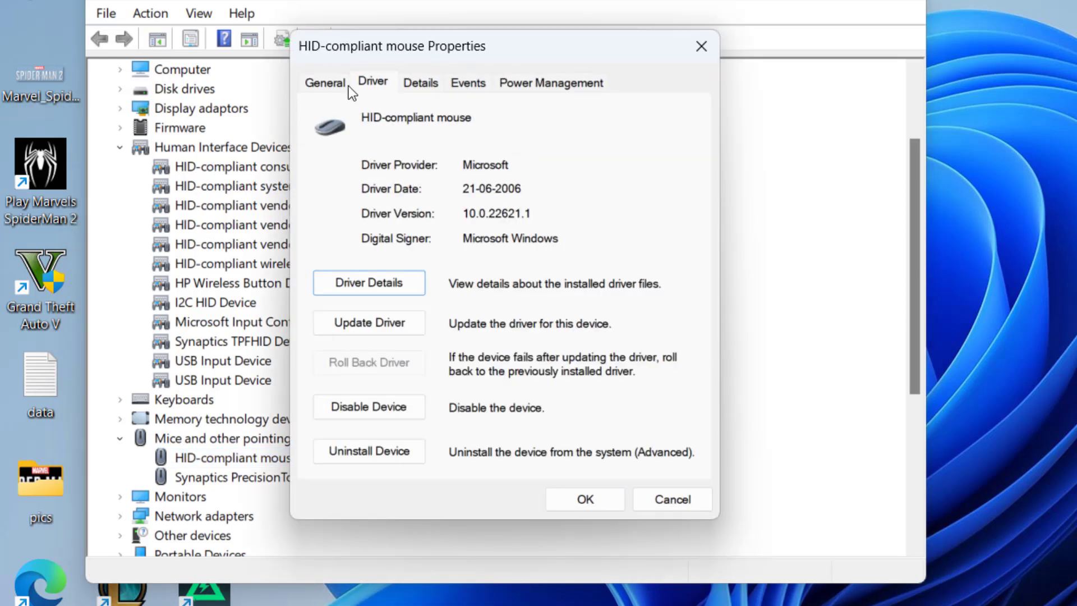
click(404, 312)
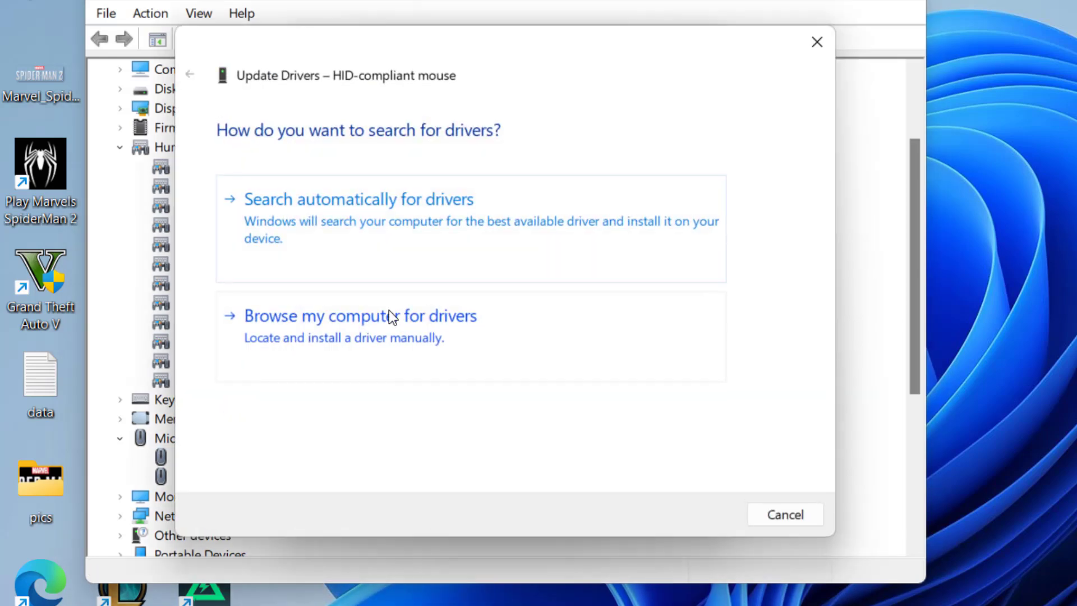
- Reinstall the HID-compliant mouse driver from the list of compatible drivers on this computer and close the properties
click(407, 339)
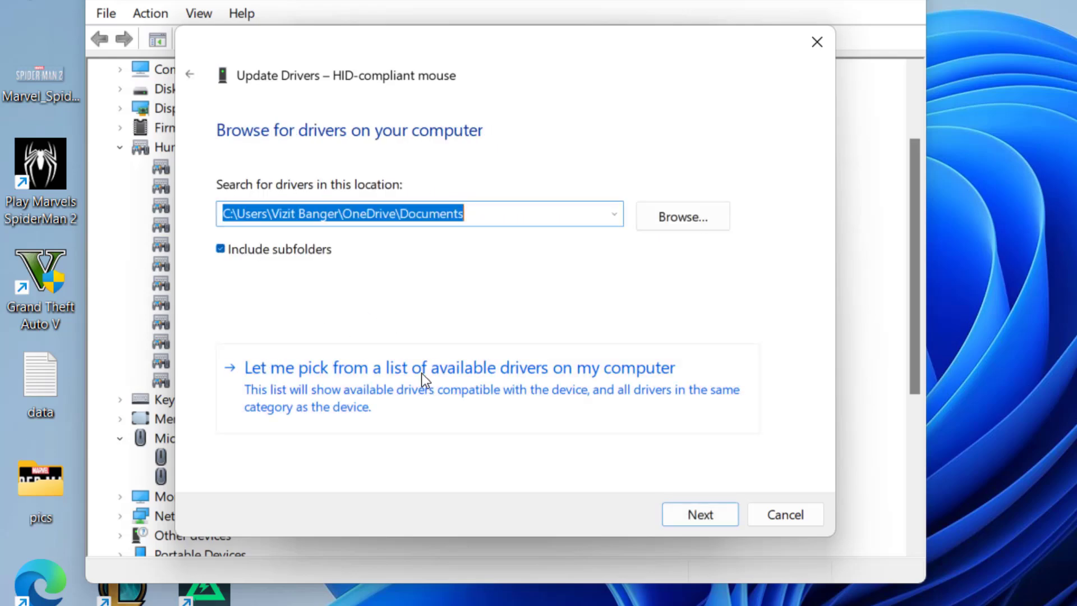
click(399, 375)
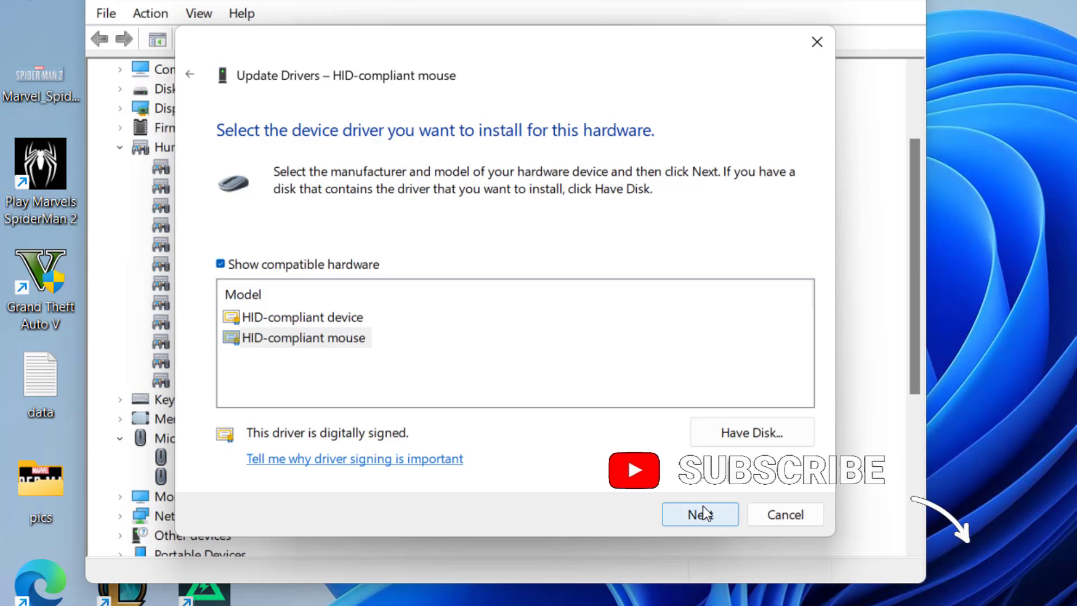
click(785, 511)
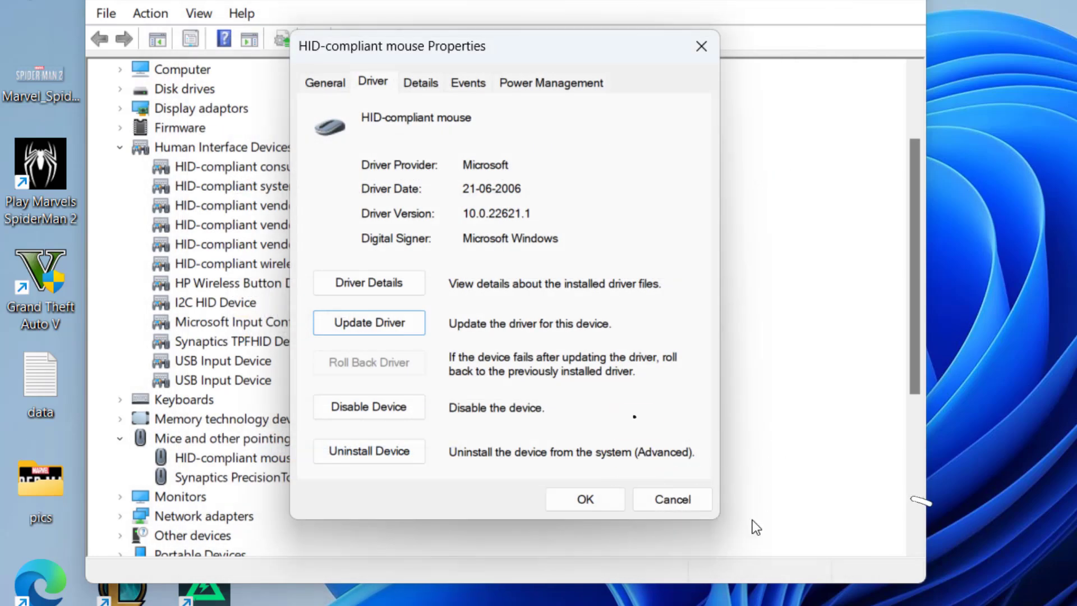
click(674, 498)
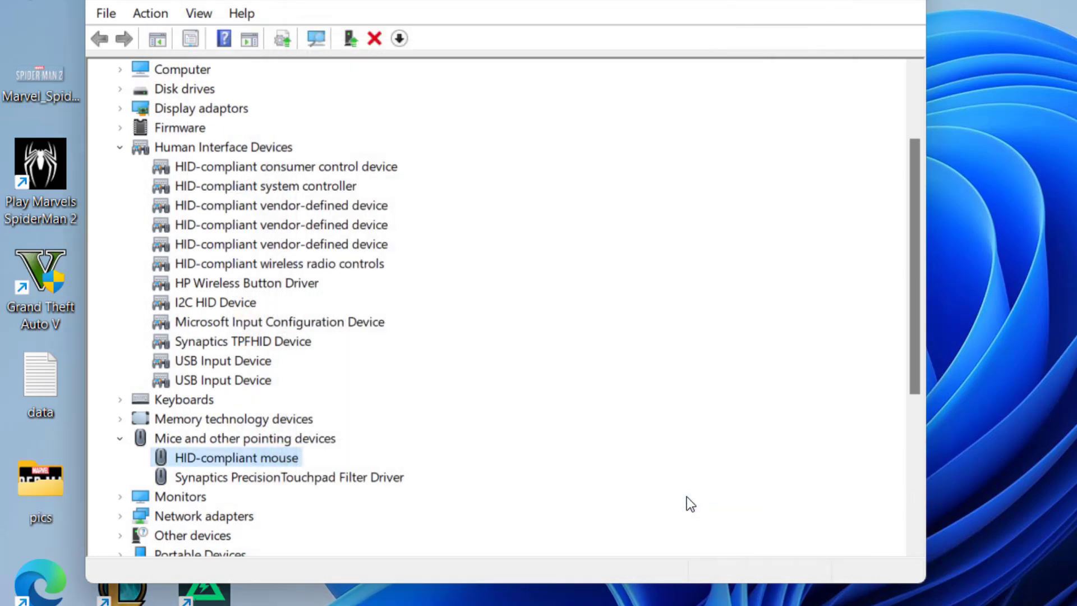
- Dismiss the mouse's context actions, select the I2C HID Device and close Device Manager
right_click(283, 456)
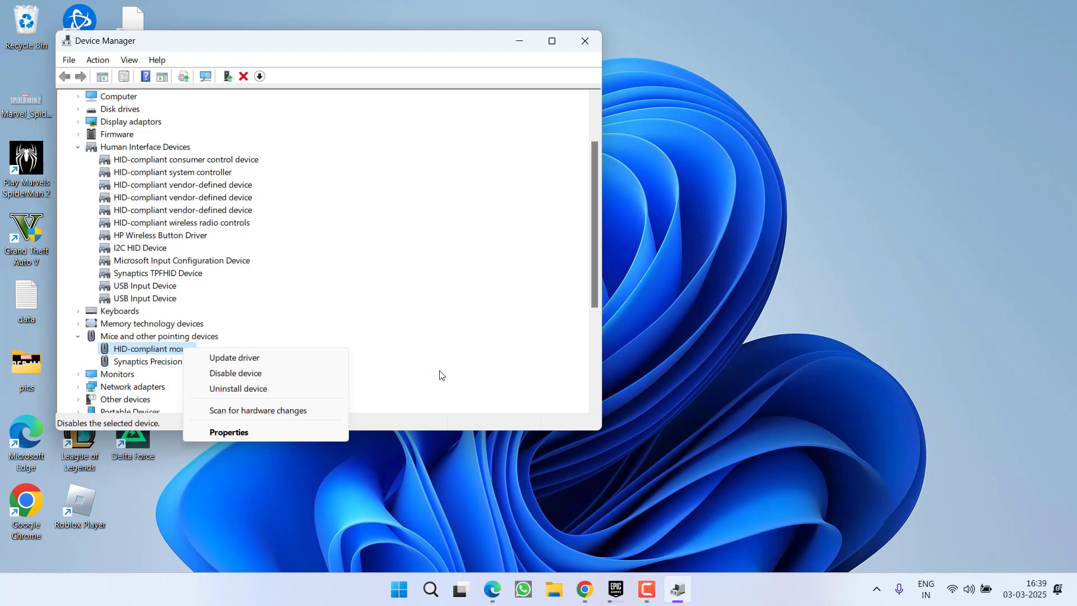
click(441, 375)
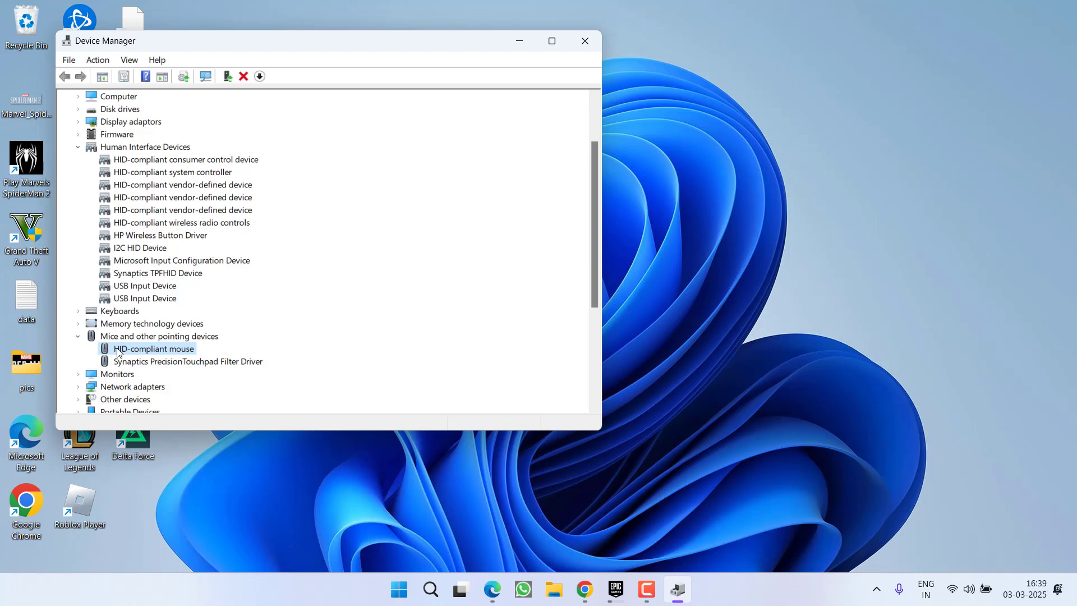
click(131, 248)
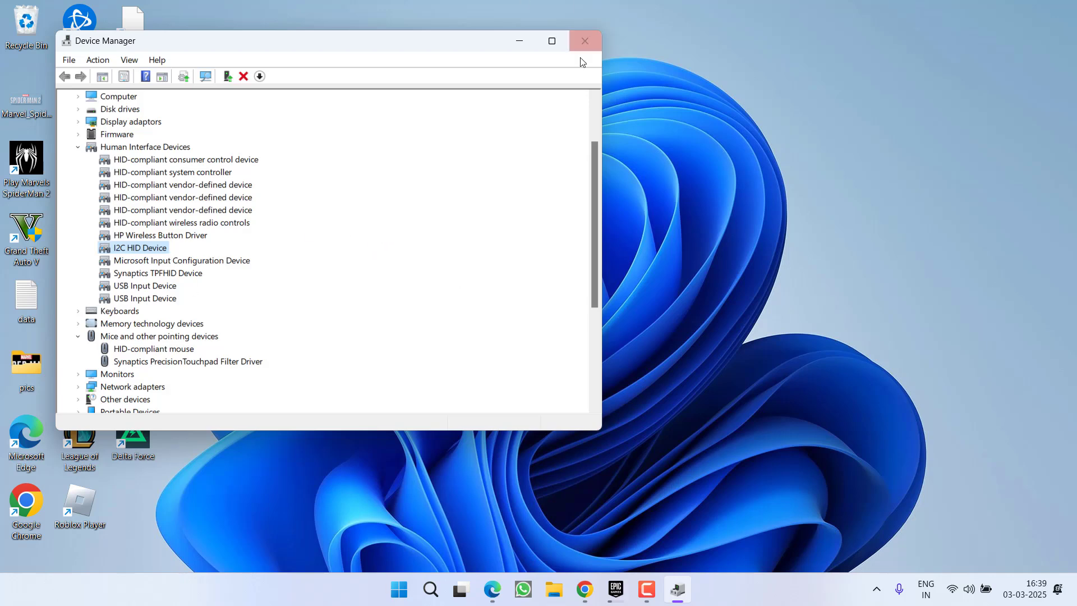
click(584, 40)
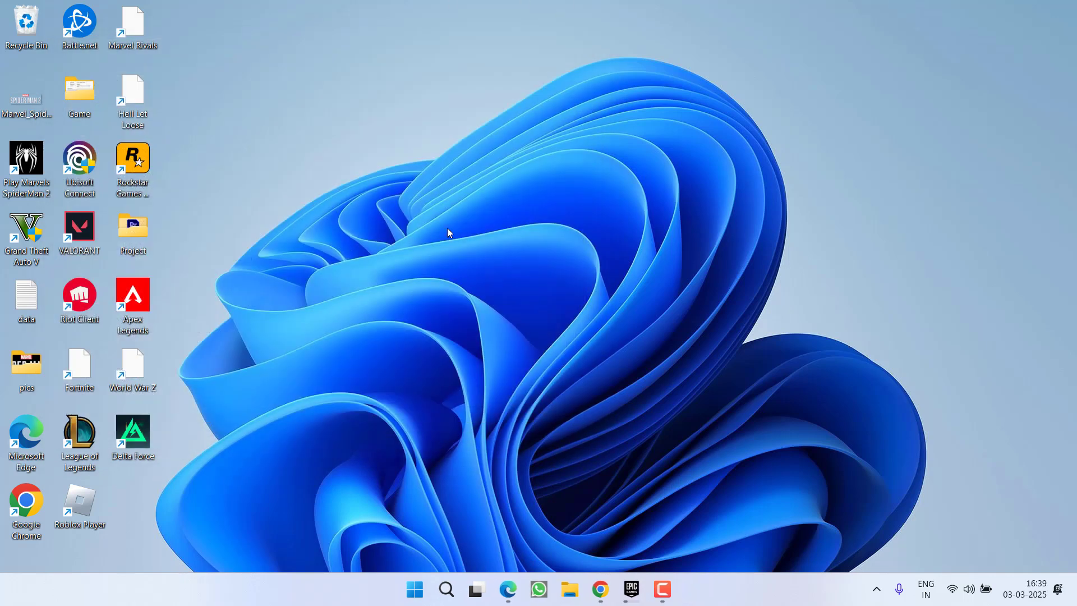